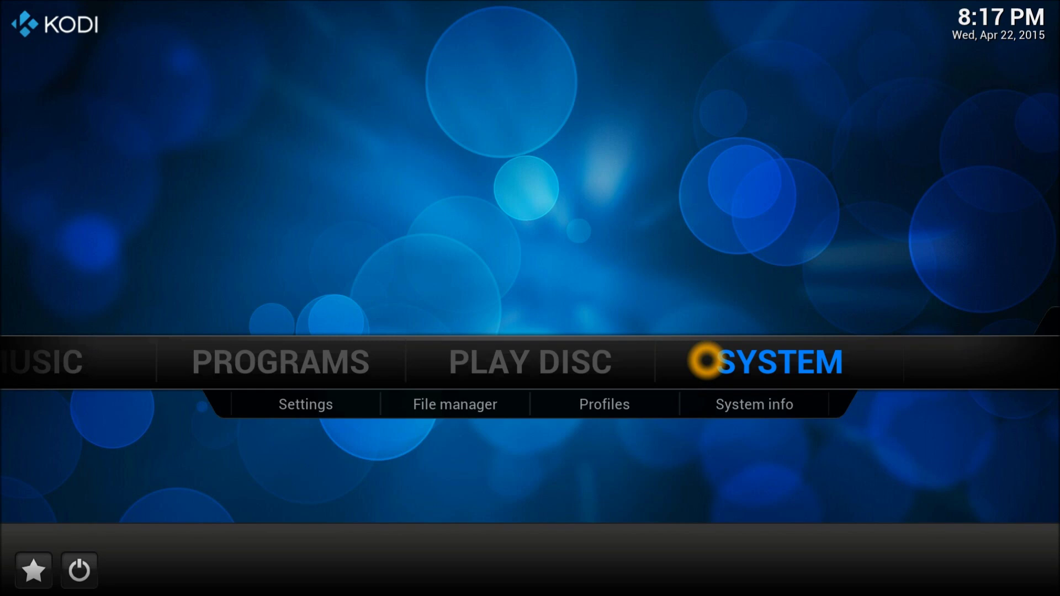
Step: Open the file manager from the System section and start adding a new file source
key(Down)
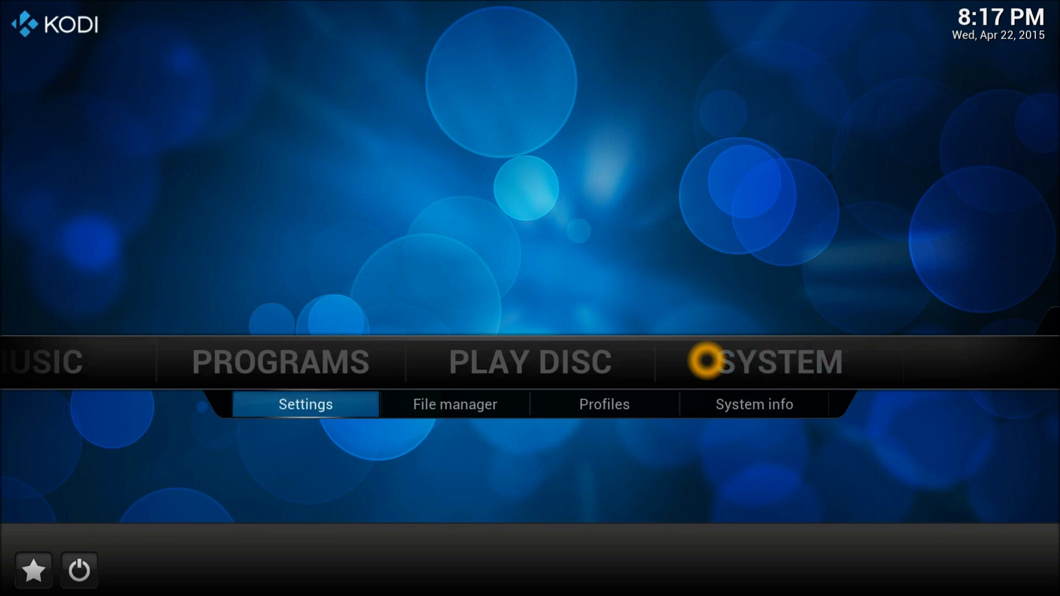
key(Right)
key(Return)
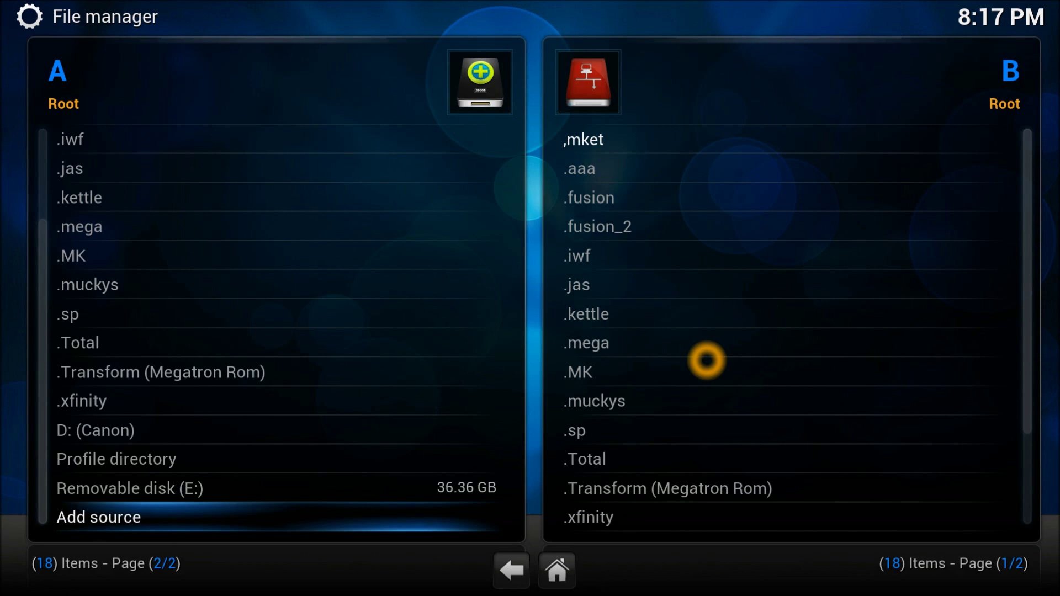
key(Return)
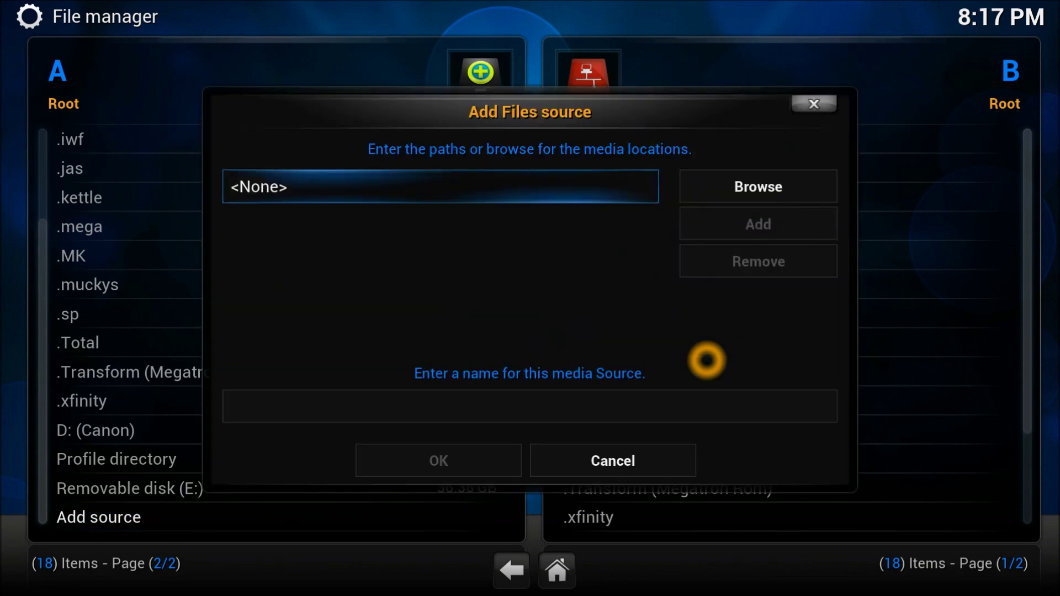
key(Return)
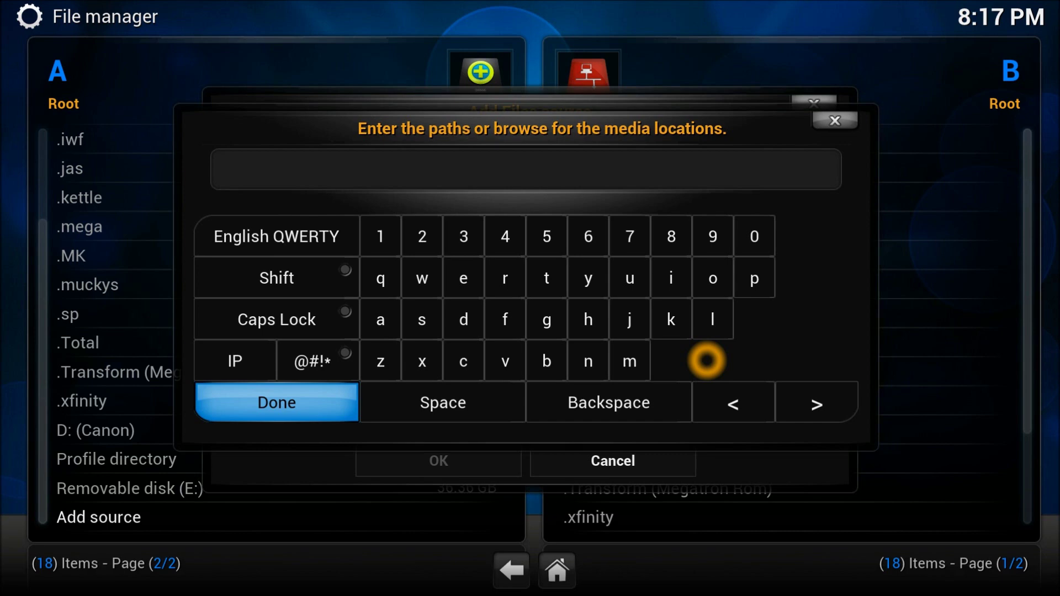
text(http:)
text(//kodi)
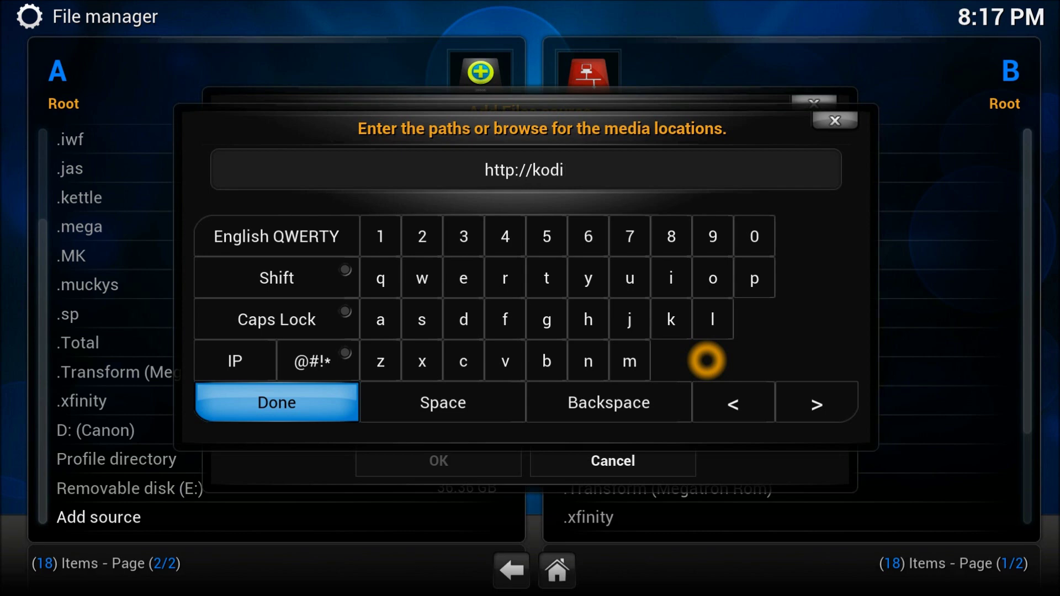
text(.m)
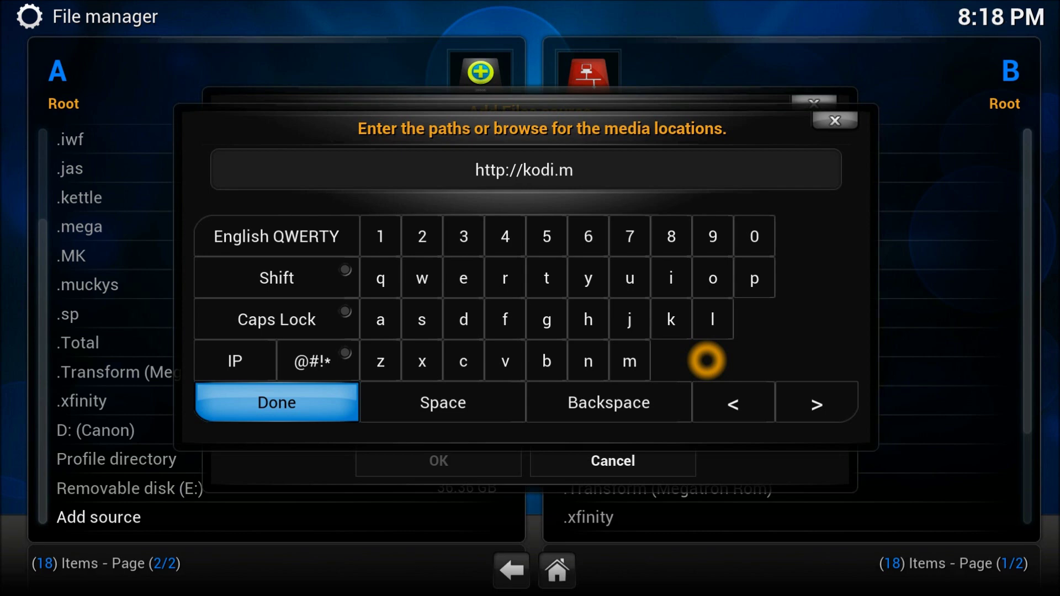
text(etalke)
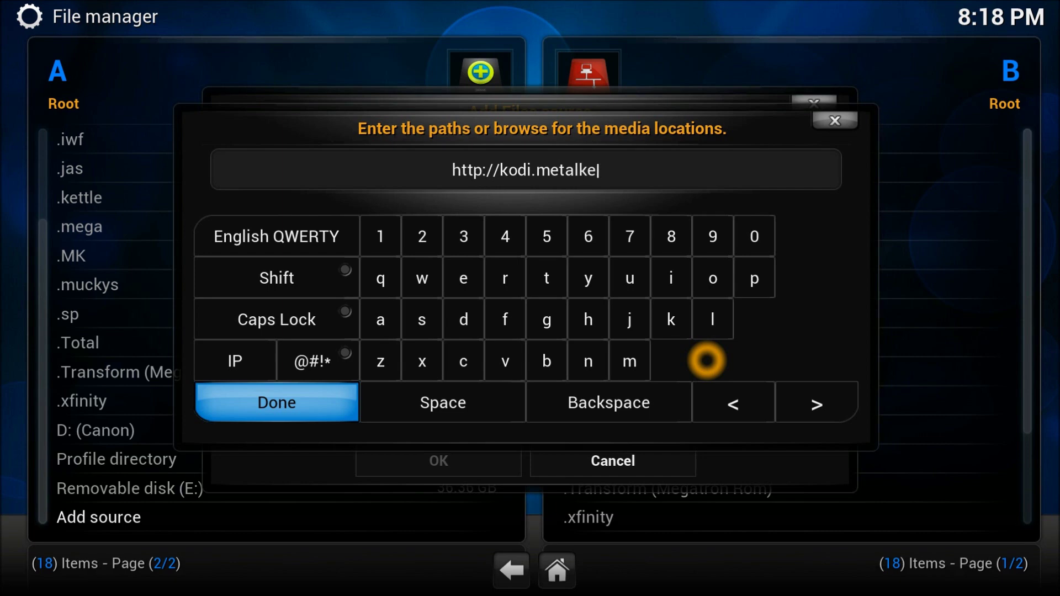
text(ttle.c)
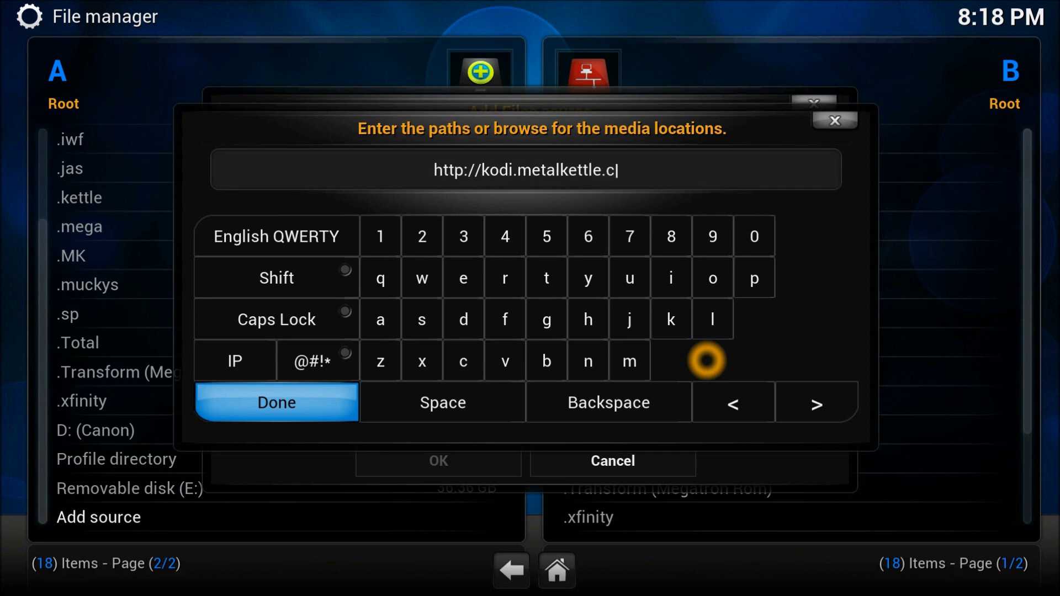
text(o)
text(/)
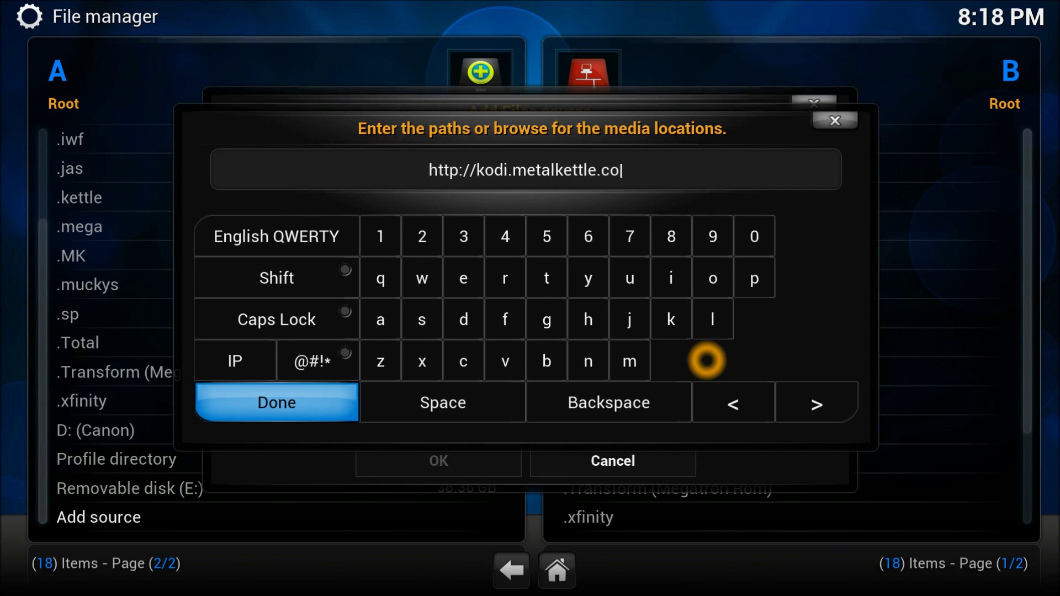
key(Return)
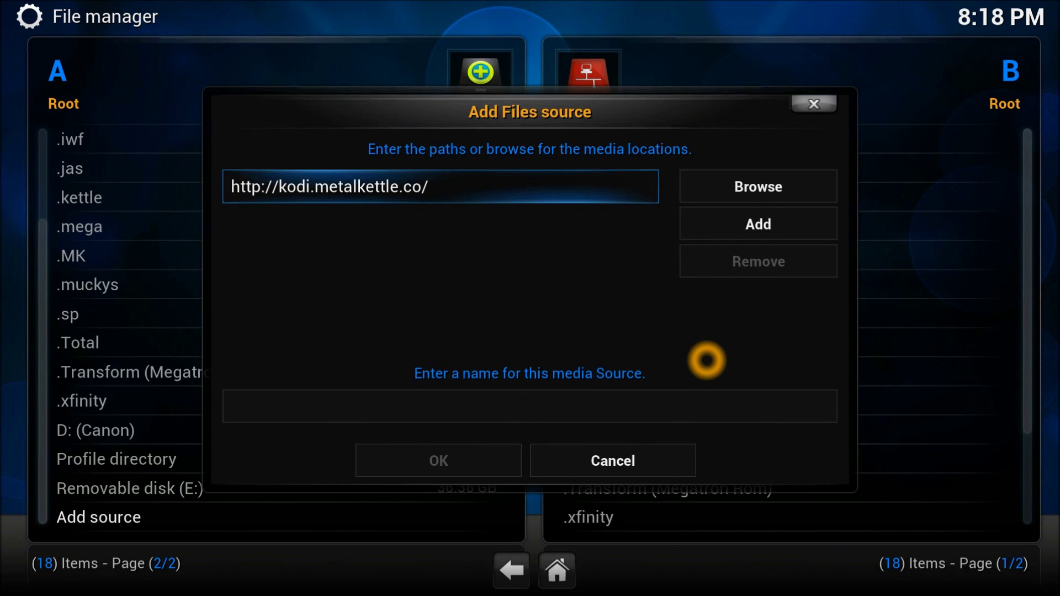
Step: Begin the name of the new media source with a period
key(Down)
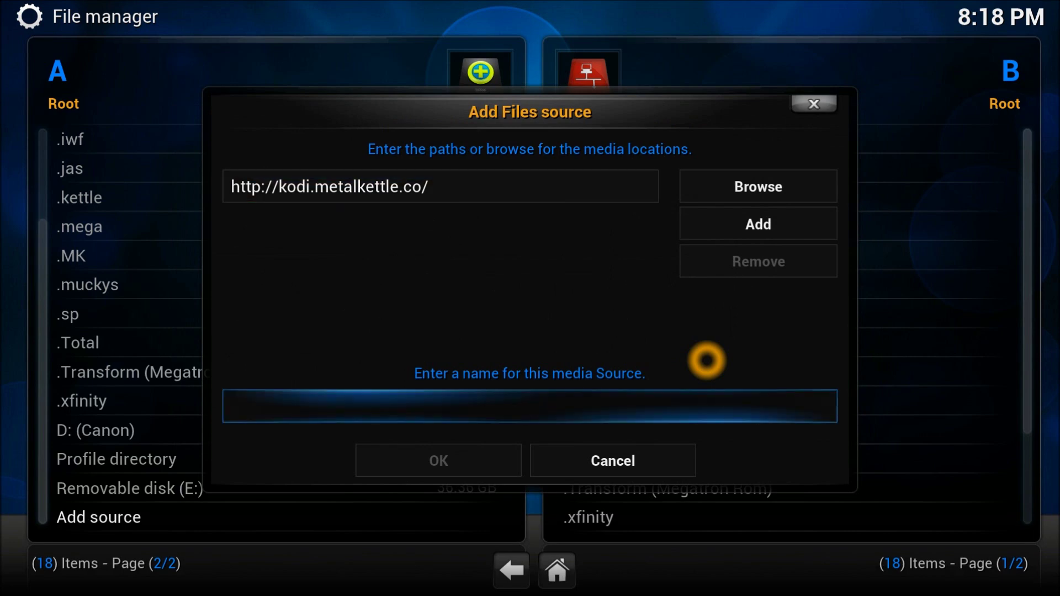
text(.)
text(S)
key(BackSpace)
text(Kettle_2)
key(BackSpace)
key(BackSpace)
key(BackSpace)
key(BackSpace)
key(BackSpace)
key(BackSpace)
key(BackSpace)
key(BackSpace)
Step: Complete the source name with the person's first name after the period and save the source
text(naresh)
key(Down)
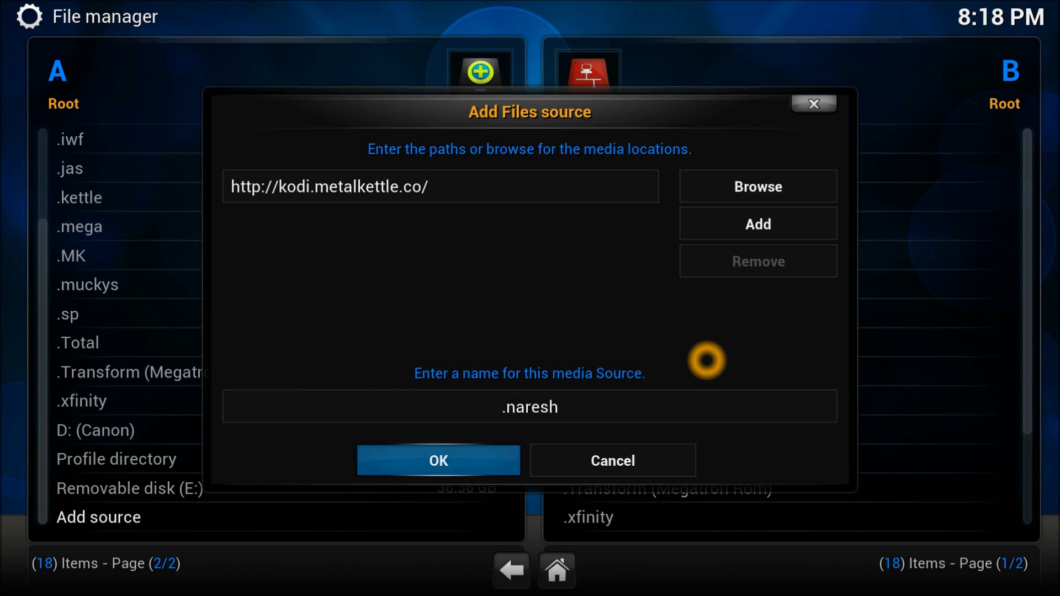
key(Return)
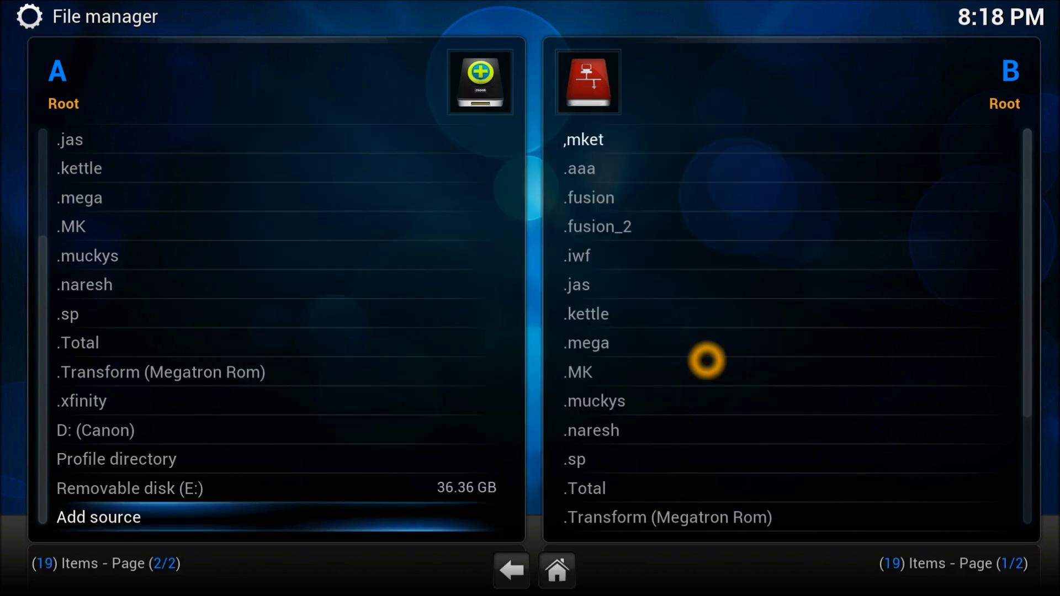
Step: Leave the file manager and open Install from zip file in the Add-ons settings
key(Escape)
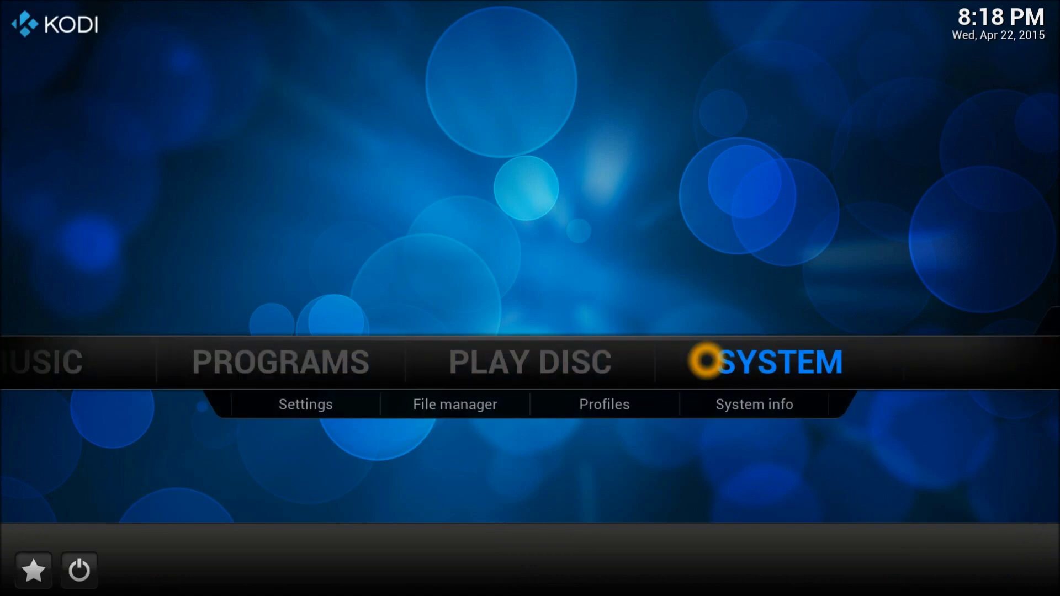
key(Down)
key(Left)
key(Return)
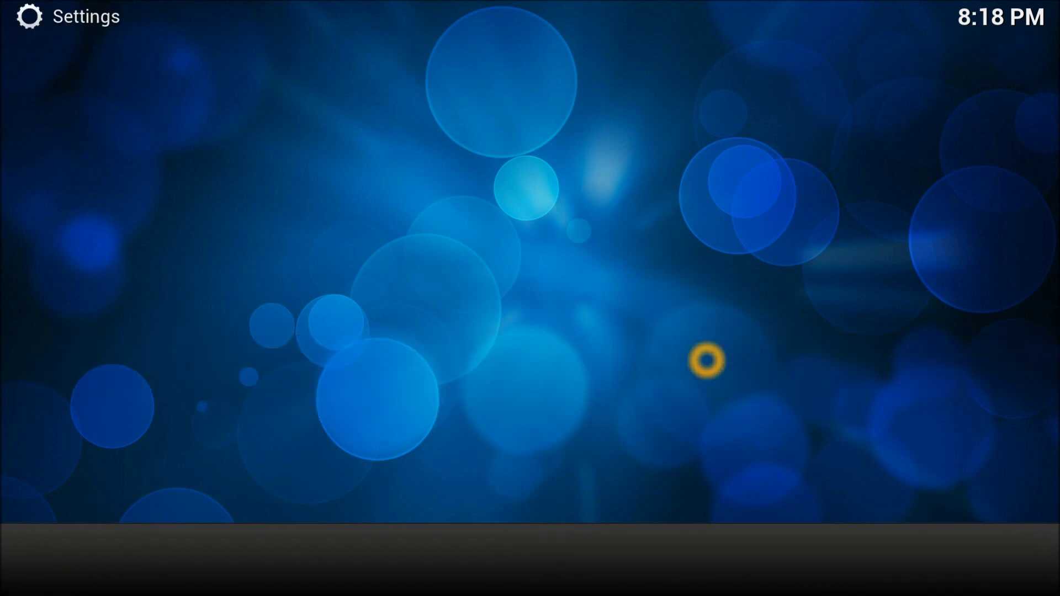
key(Return)
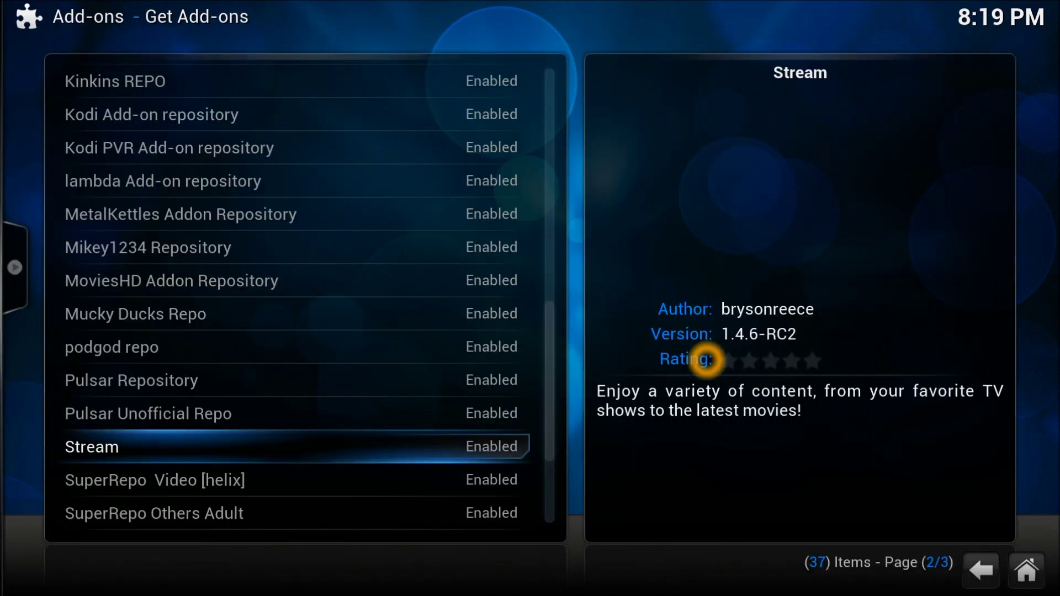
key(BackSpace)
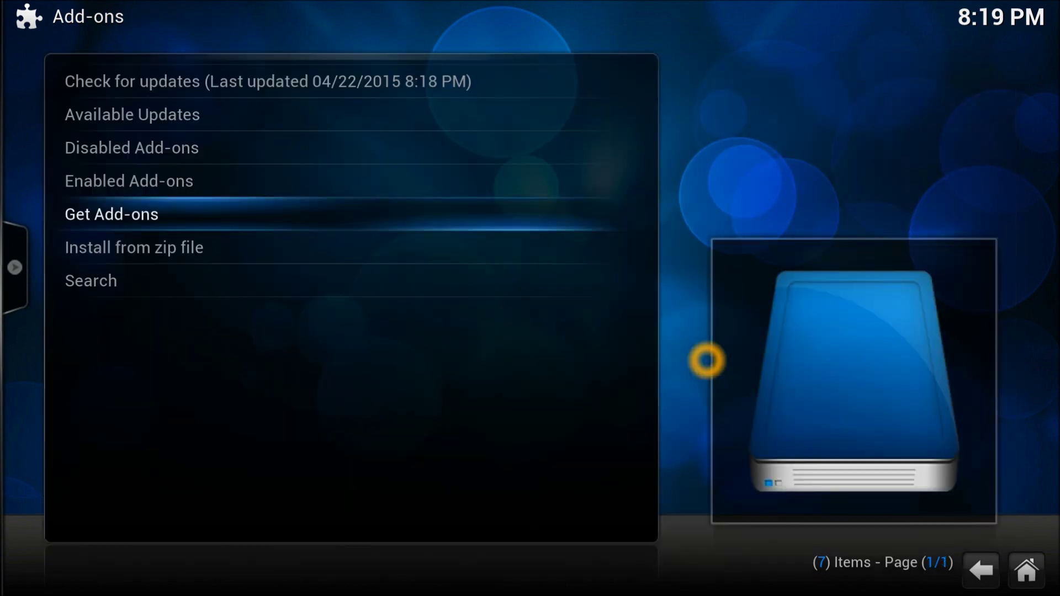
key(Down)
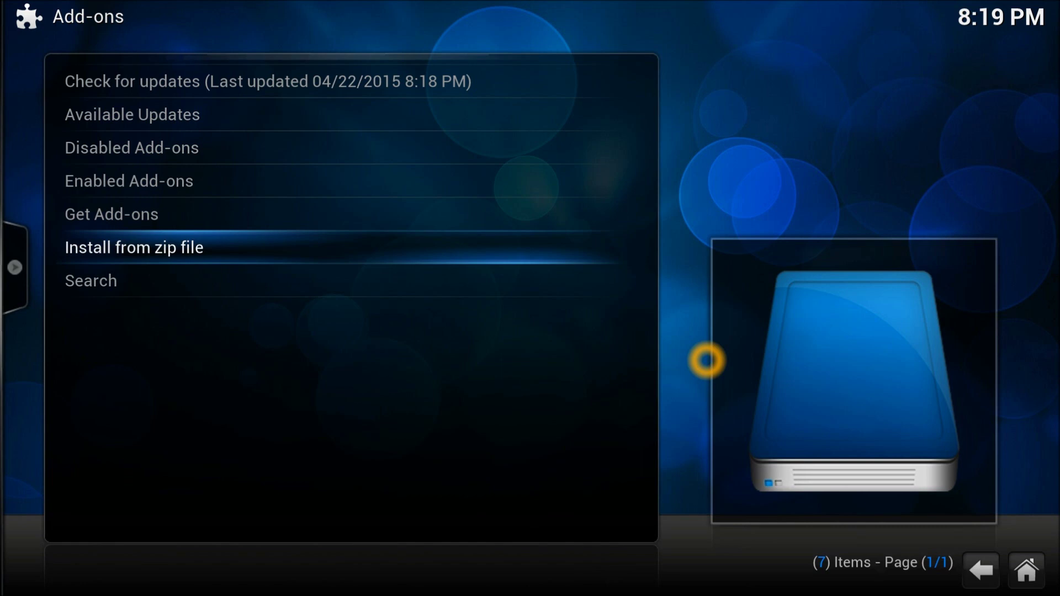
key(Return)
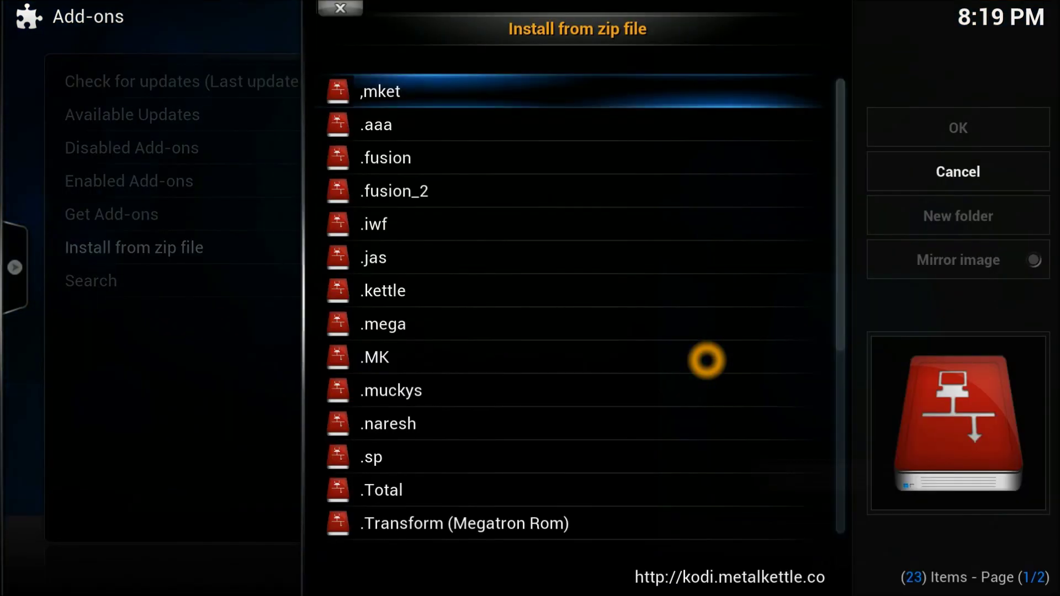
Step: Open the newly added kodi.metalkettle.co source in the zip file browser
key(Down)
key(Down)
key(Down)
key(Down)
key(Down)
key(Down)
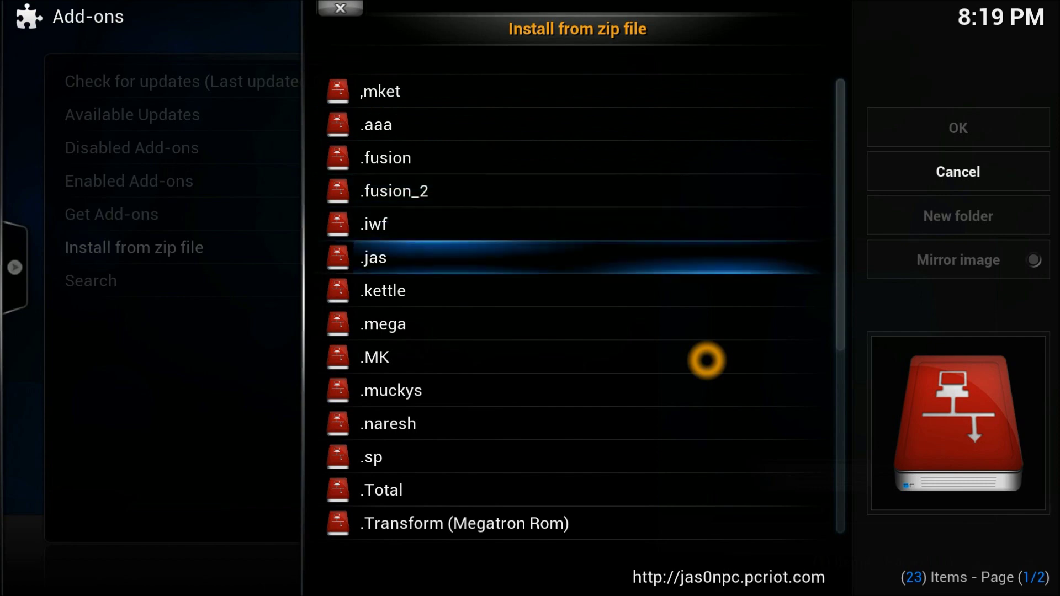
key(Down)
key(Down)
key(Down)
key(Down)
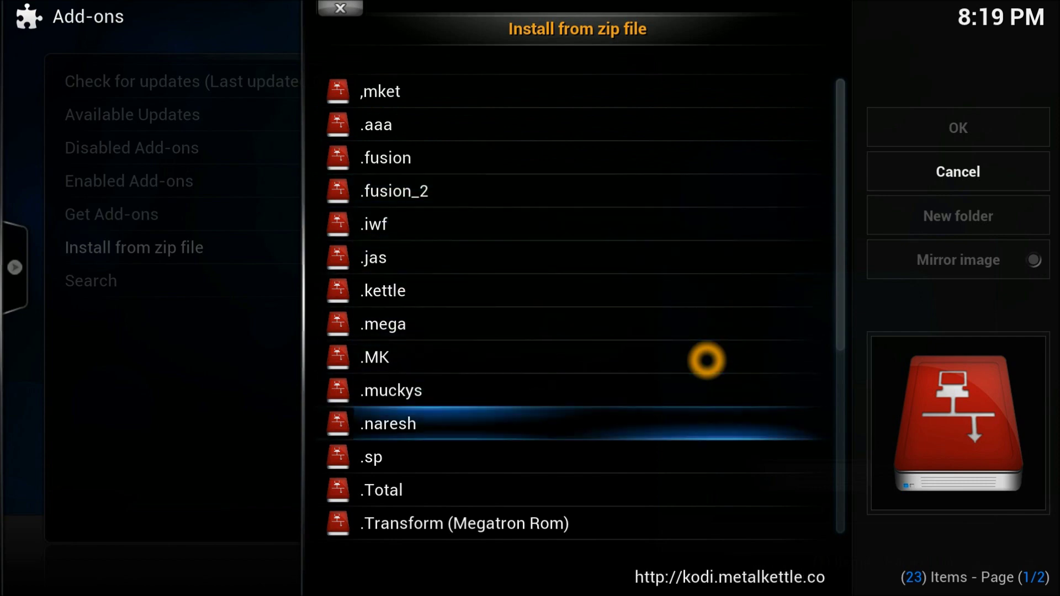
key(Return)
Step: Open the Recommended Repositories folder within the source
key(Down)
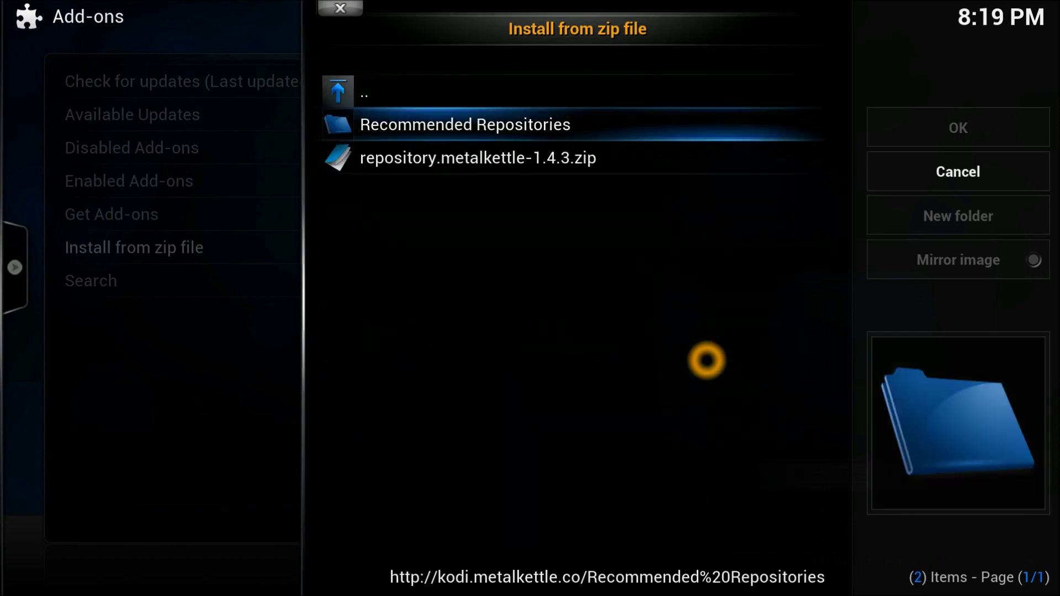
key(Down)
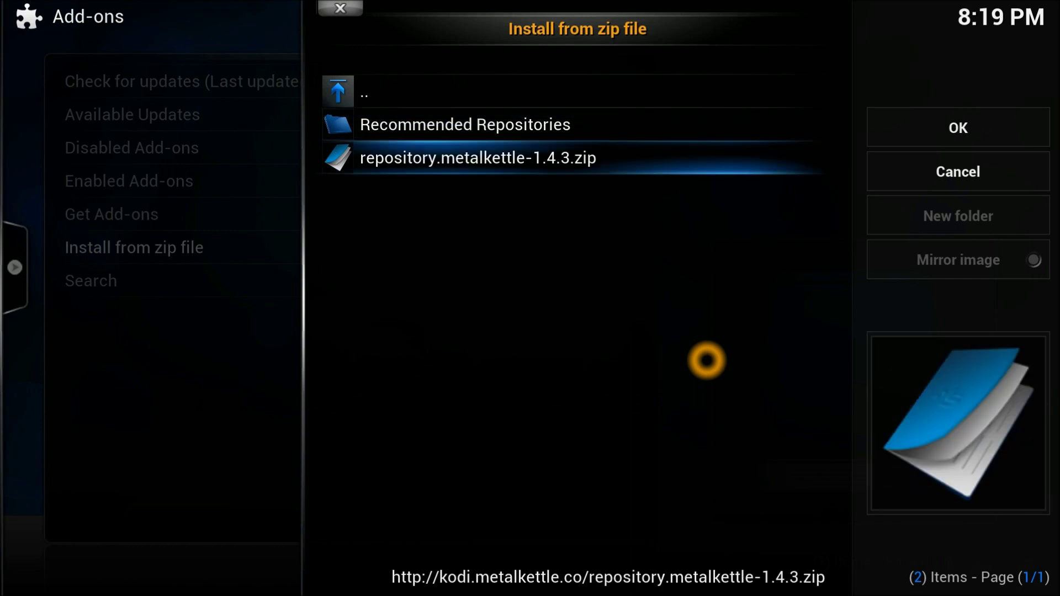
key(Up)
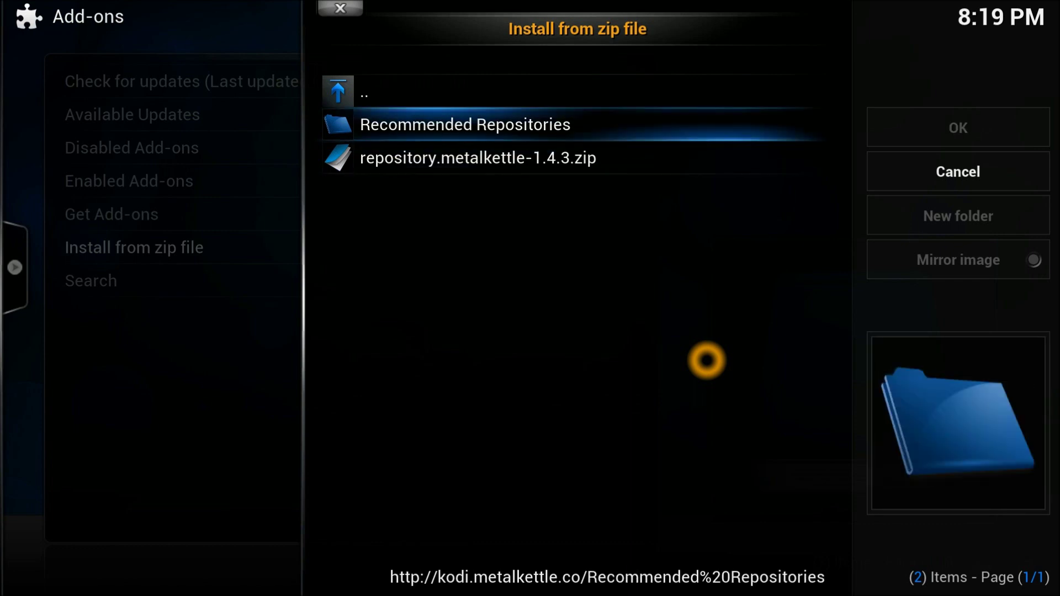
key(Return)
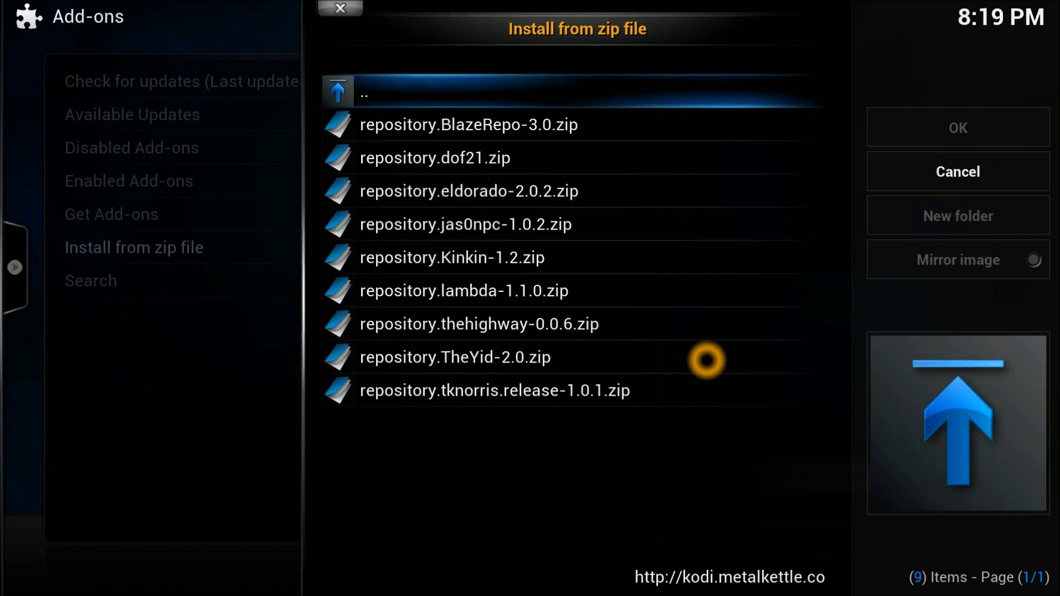
Step: Install the repository from repository.thehighway-0.0.6.zip
key(Down)
key(Down)
key(Down)
key(Down)
key(Down)
key(Down)
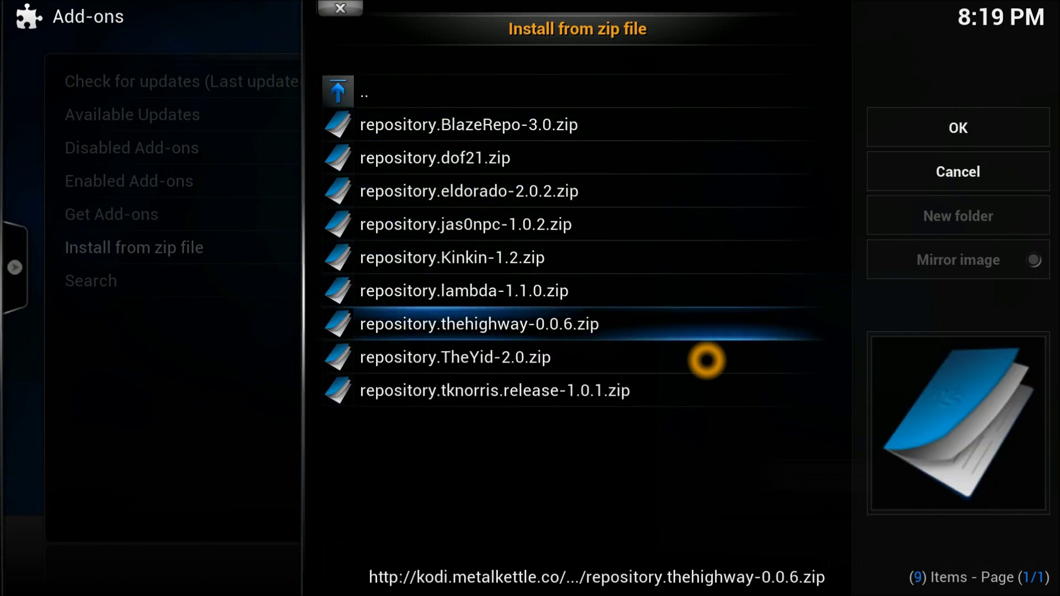
key(Down)
key(Up)
key(Escape)
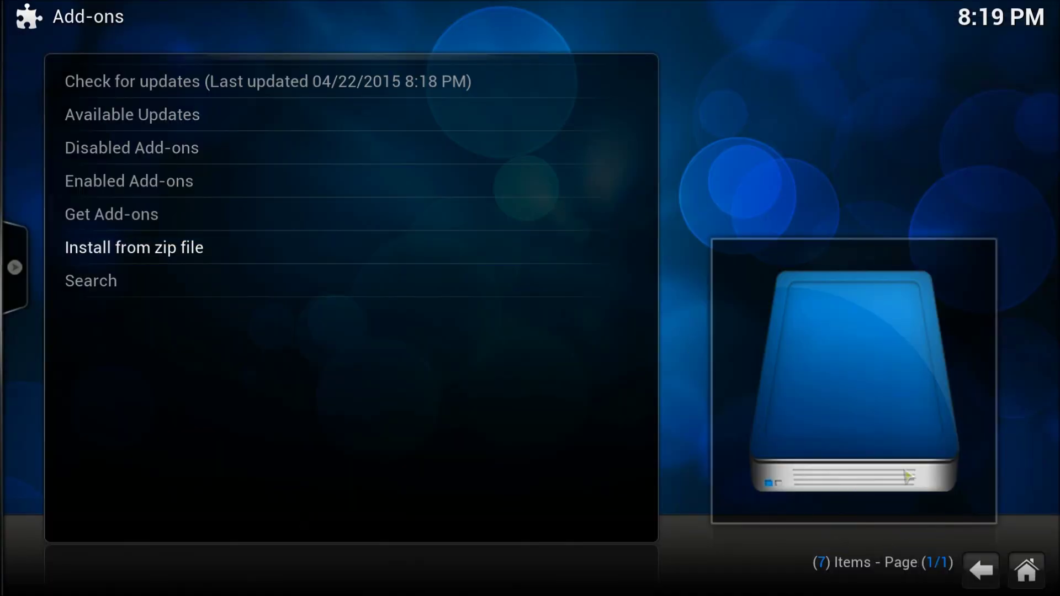
click(926, 561)
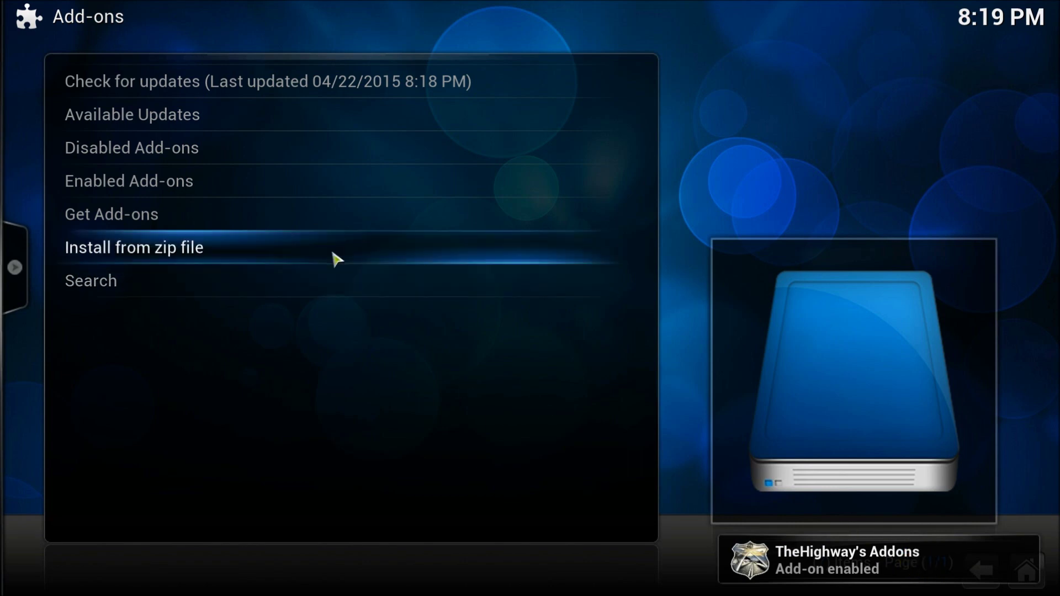
Step: Open the TheHighway's Addons repository from the Get Add-ons list
click(329, 227)
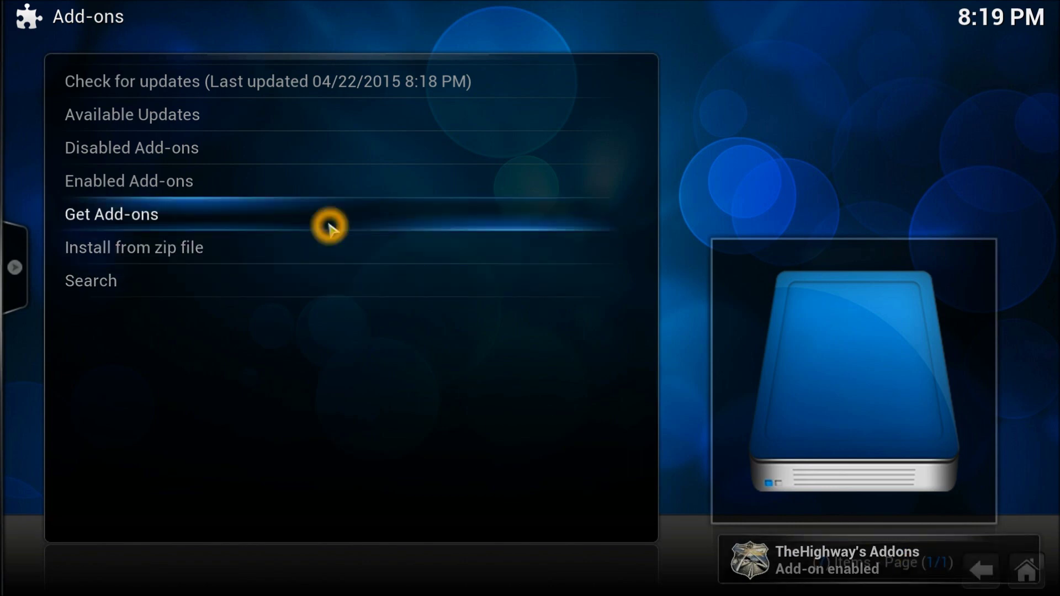
click(329, 225)
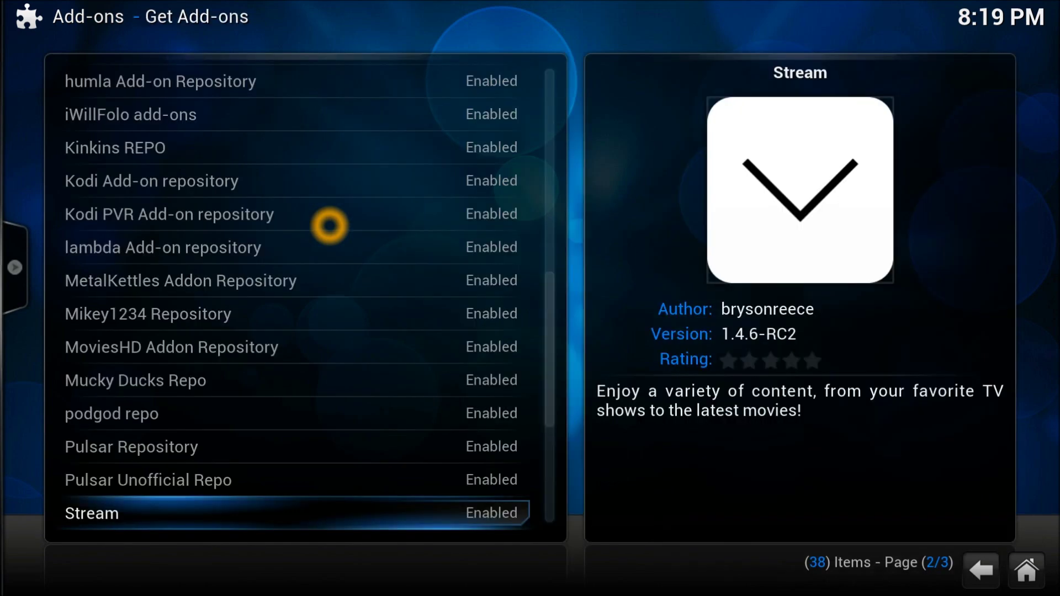
key(Up)
key(Up)
key(Up)
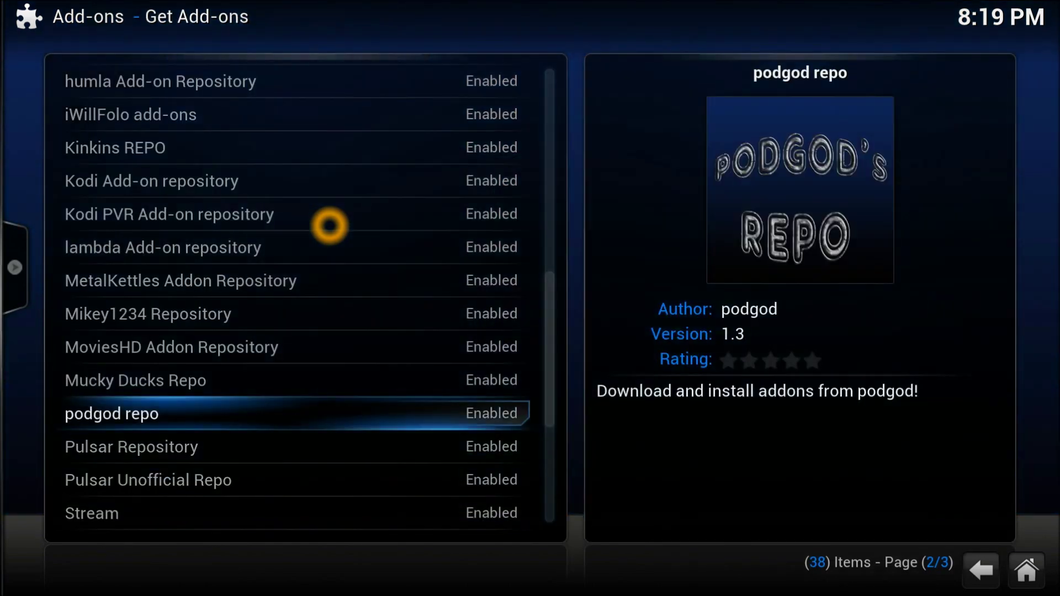
key(Down)
key(Down)
key(Down)
key(Down)
key(Down)
key(Down)
key(Down)
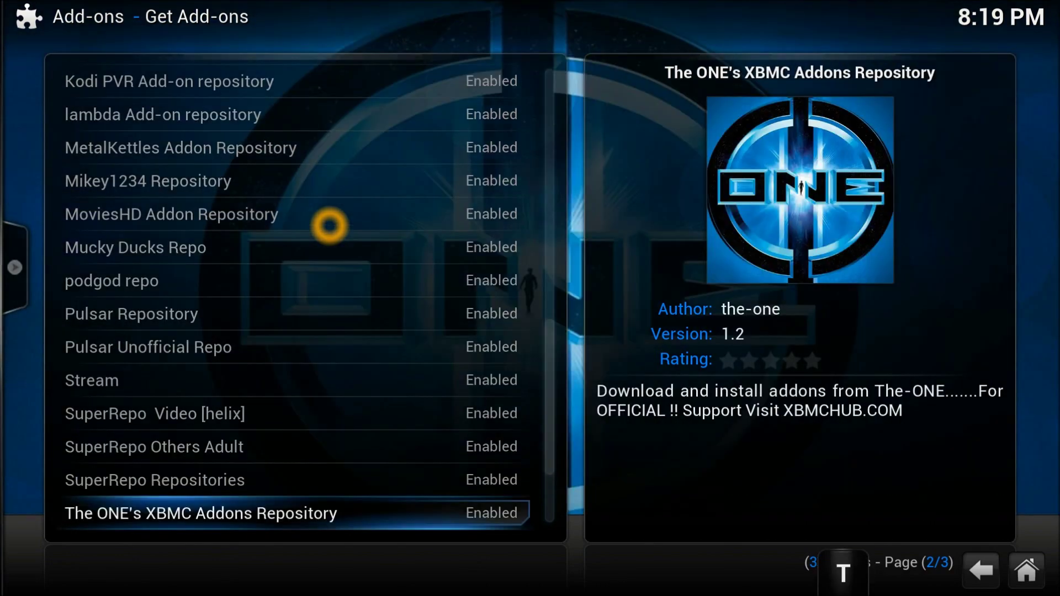
key(Down)
key(Down)
key(Up)
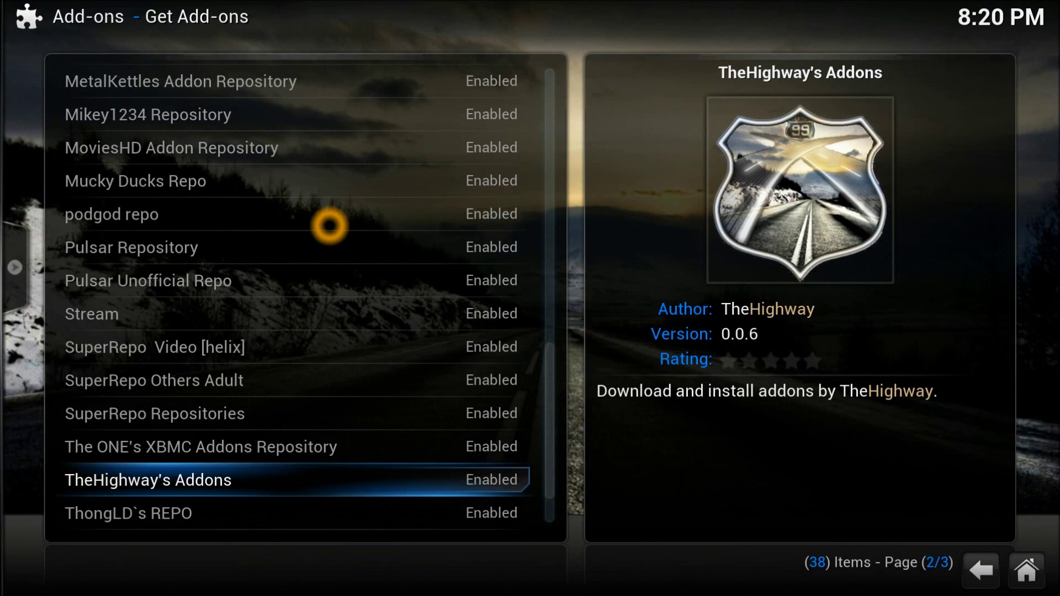
key(Return)
Step: Look through the repository's add-on categories and view the Music Add-ons list, returning to the category list
key(Down)
key(Down)
key(Down)
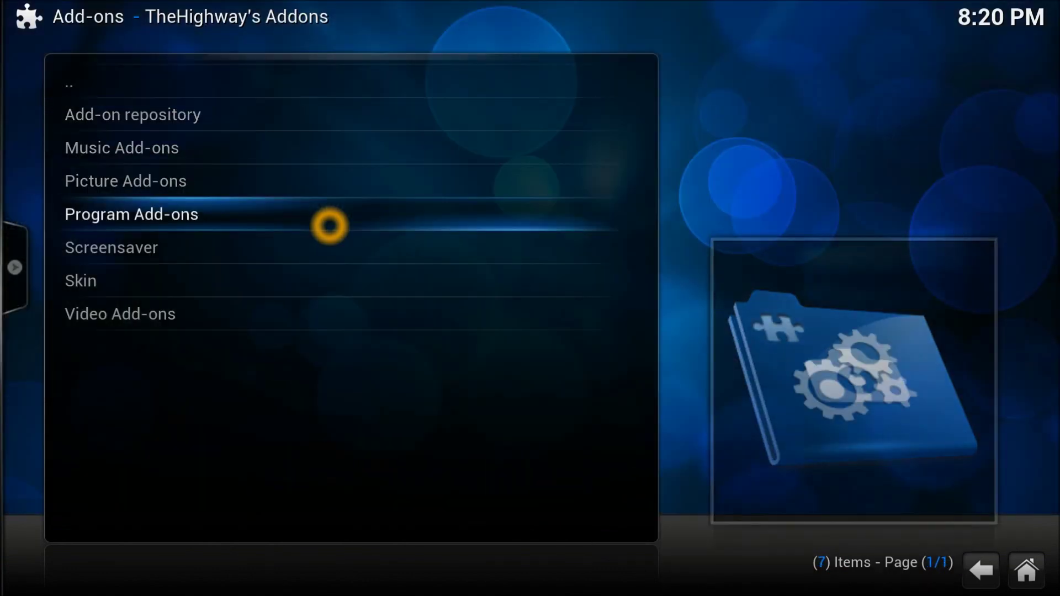
key(Down)
key(Down)
key(Down)
key(Up)
key(Up)
key(Up)
key(Up)
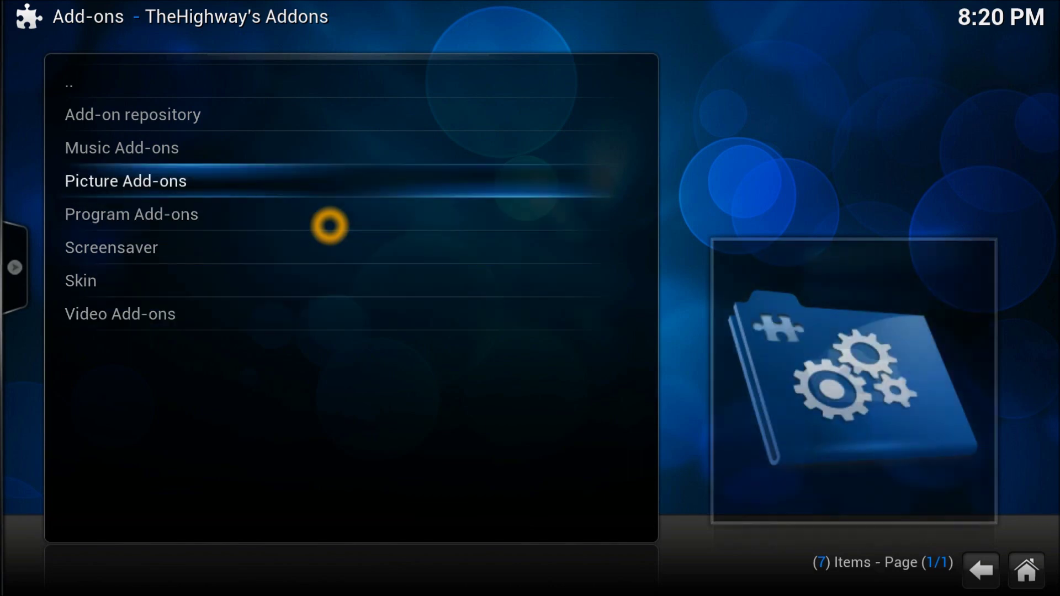
key(Up)
key(Return)
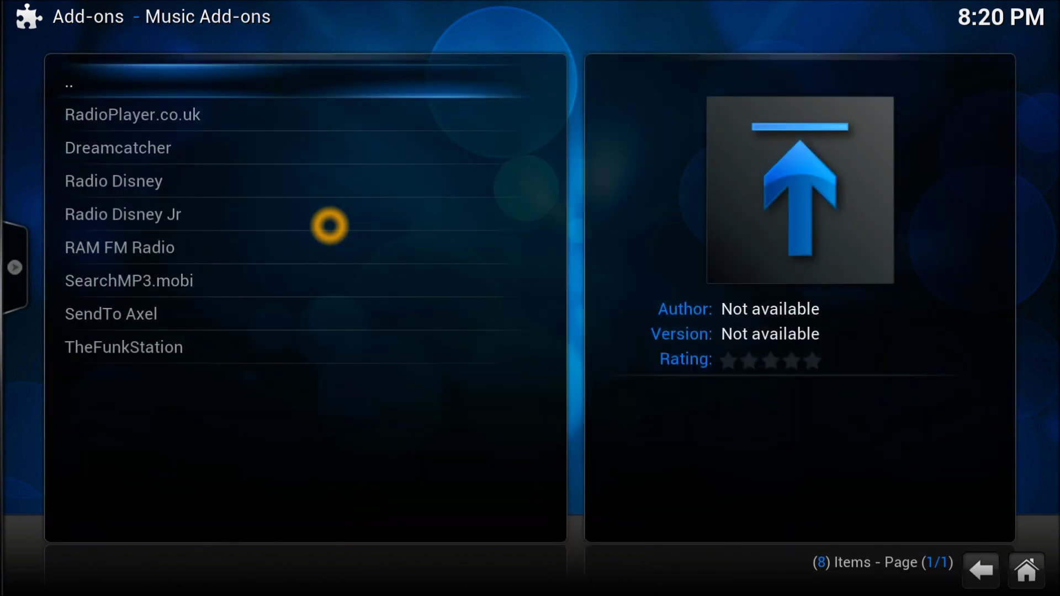
key(BackSpace)
Step: Check the Picture Add-ons and Program Add-ons categories, returning to the repository's category list
key(Down)
key(Return)
key(BackSpace)
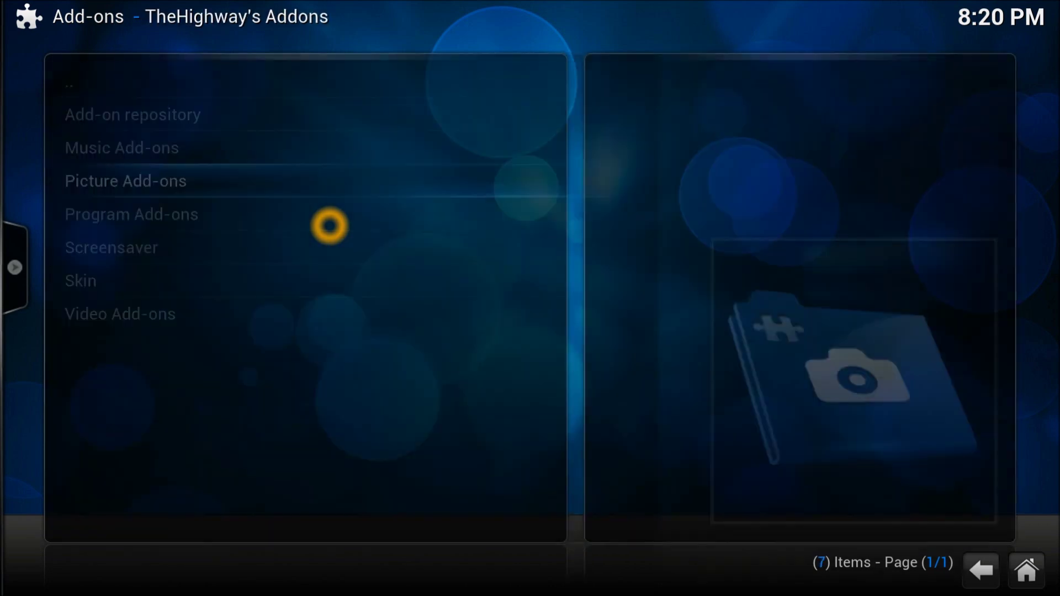
key(Down)
key(Return)
key(BackSpace)
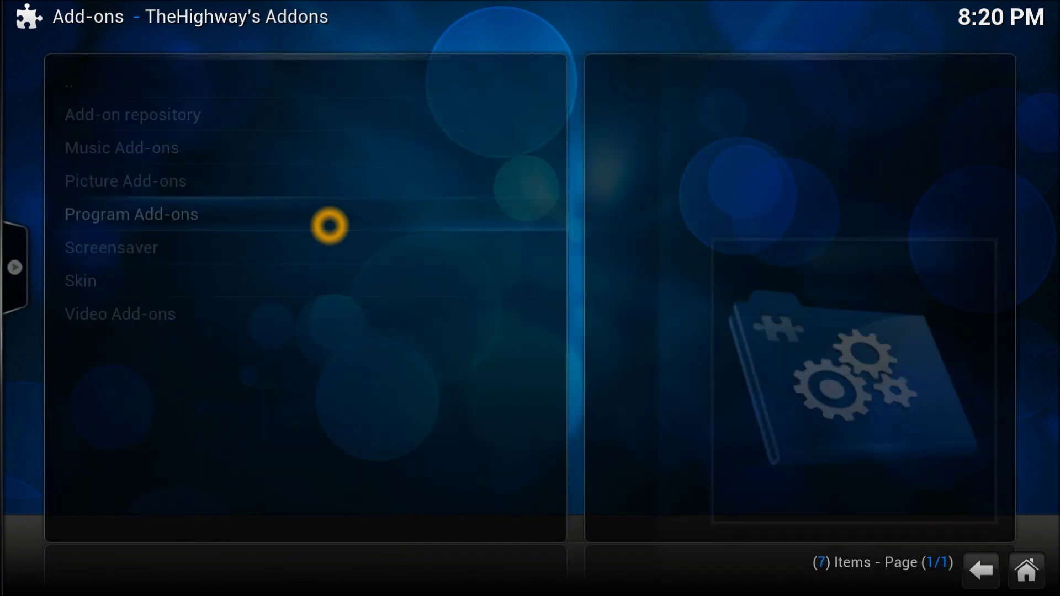
Step: Take a brief look inside the Video Add-ons category and return to the category list
key(Down)
key(Down)
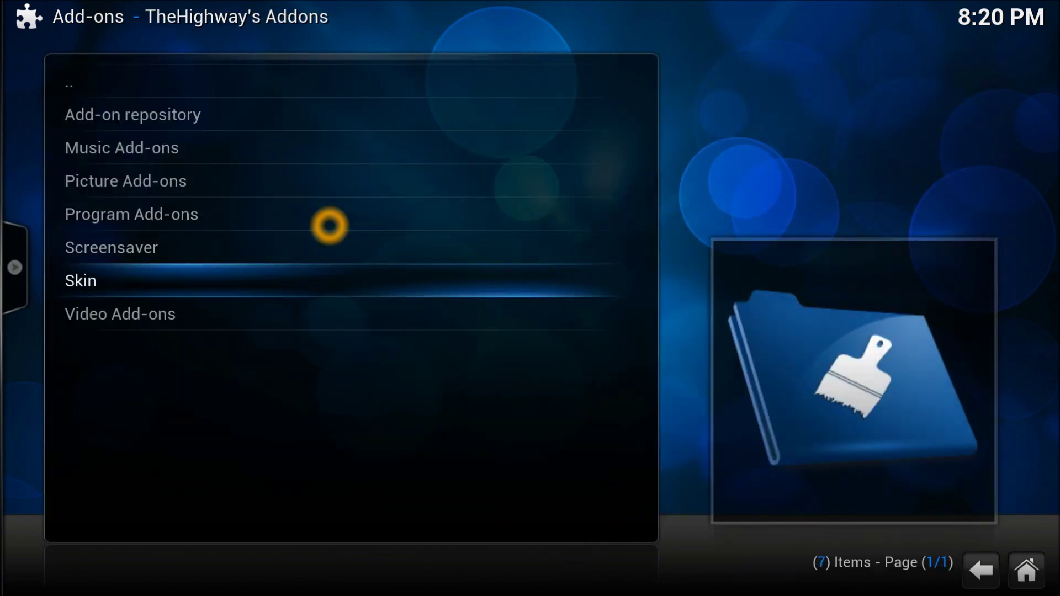
key(Down)
key(Return)
key(BackSpace)
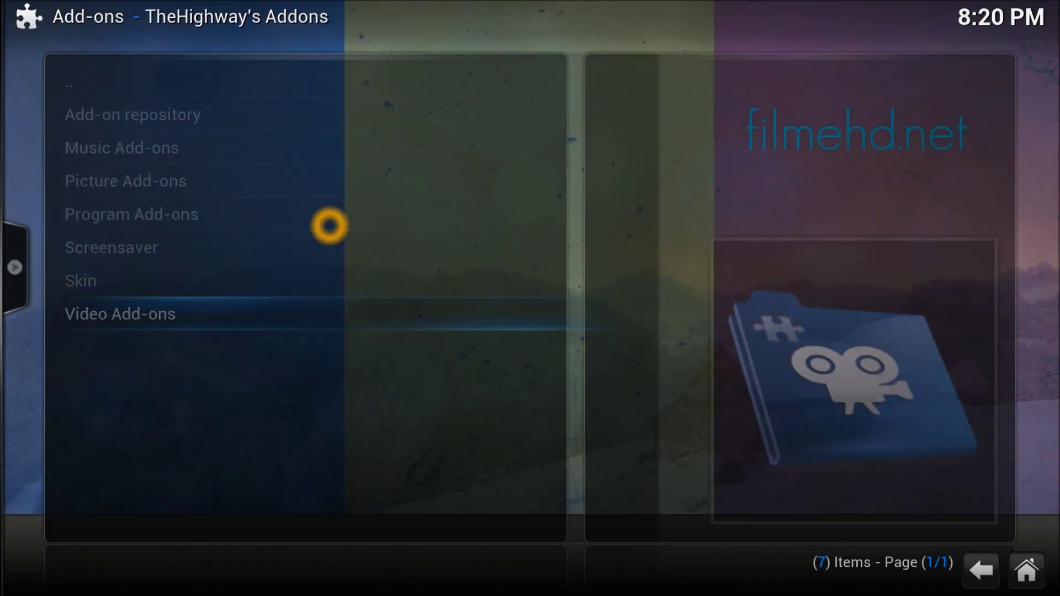
Step: View the Confluence - hwy2015 Mod entry in the Skin category and return to the category list
key(Up)
key(Return)
key(Down)
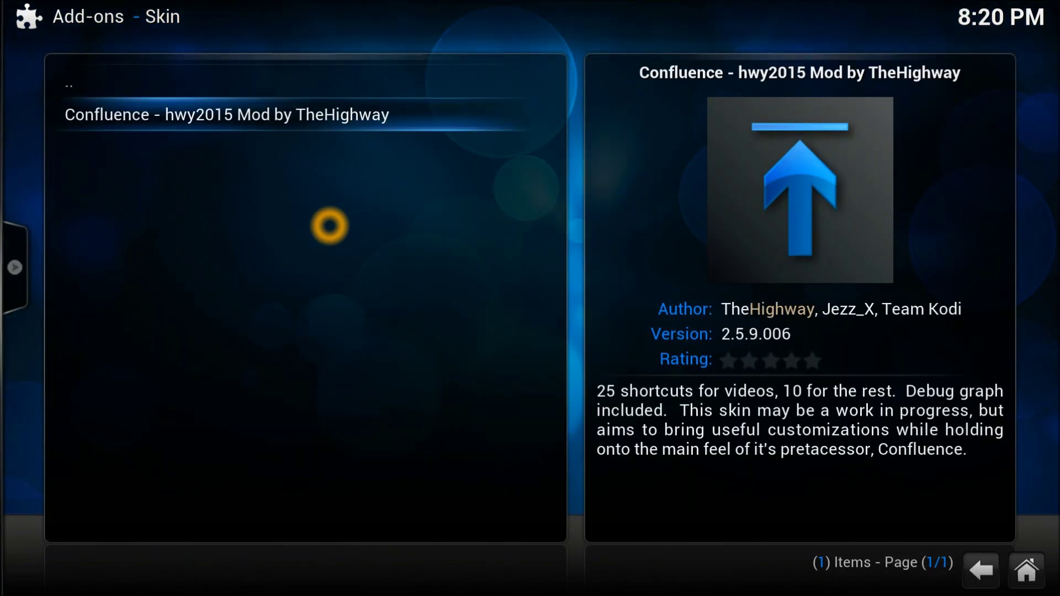
key(BackSpace)
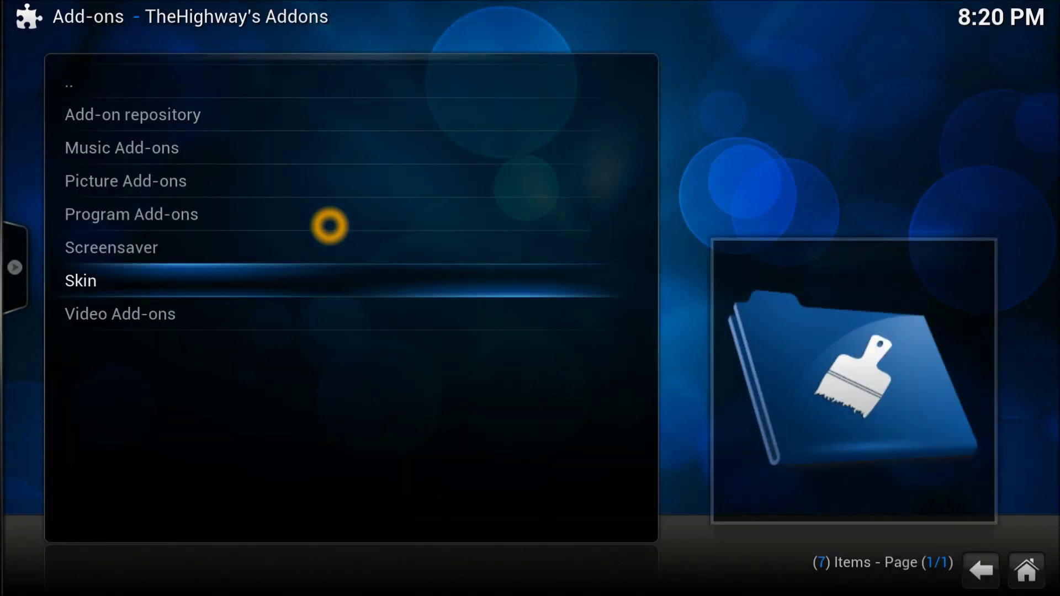
Step: Open the Video Add-ons category of TheHighway's Addons repository
key(Up)
key(Down)
key(Down)
key(Return)
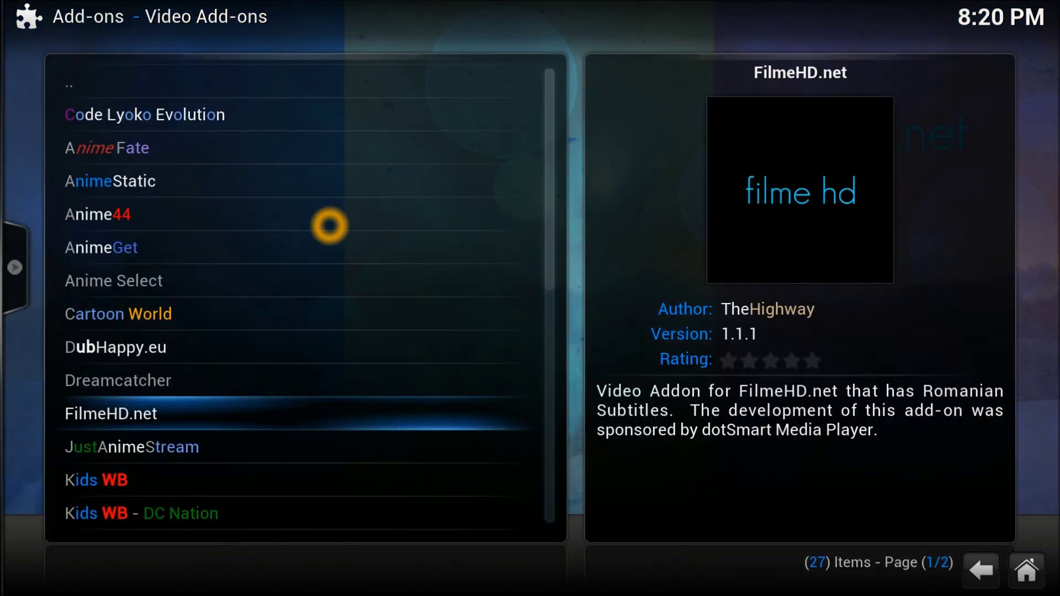
Step: Browse the repository's video add-ons from FilmeHD.net down to Url Tester Pro
key(Up)
key(Down)
key(Down)
key(Down)
key(Down)
key(Down)
key(Down)
key(Down)
key(Down)
key(Down)
key(Down)
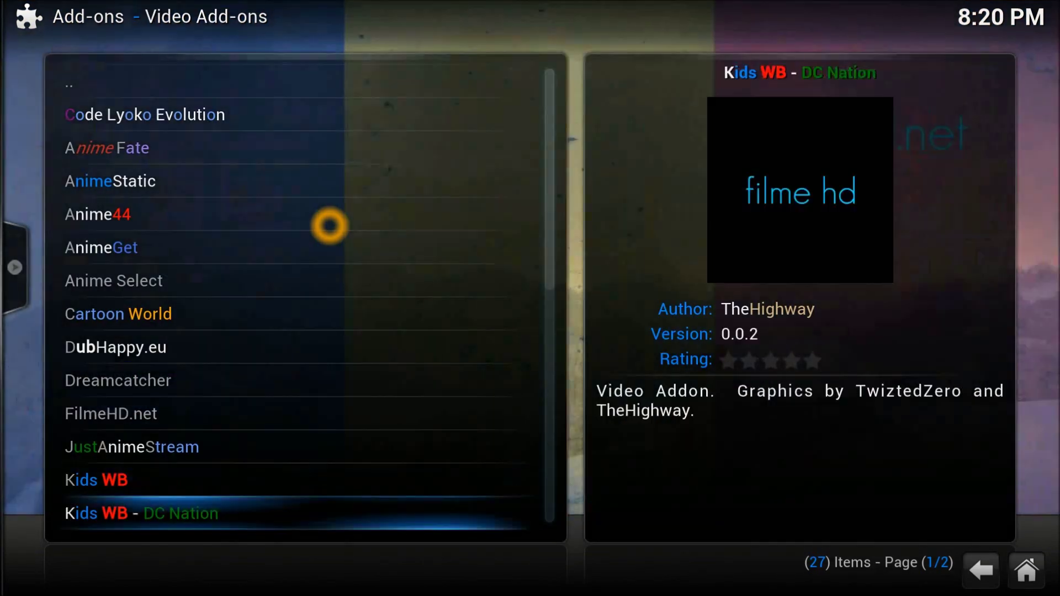
key(Down)
key(Down)
key(Down)
key(Down)
key(Down)
key(Down)
key(Down)
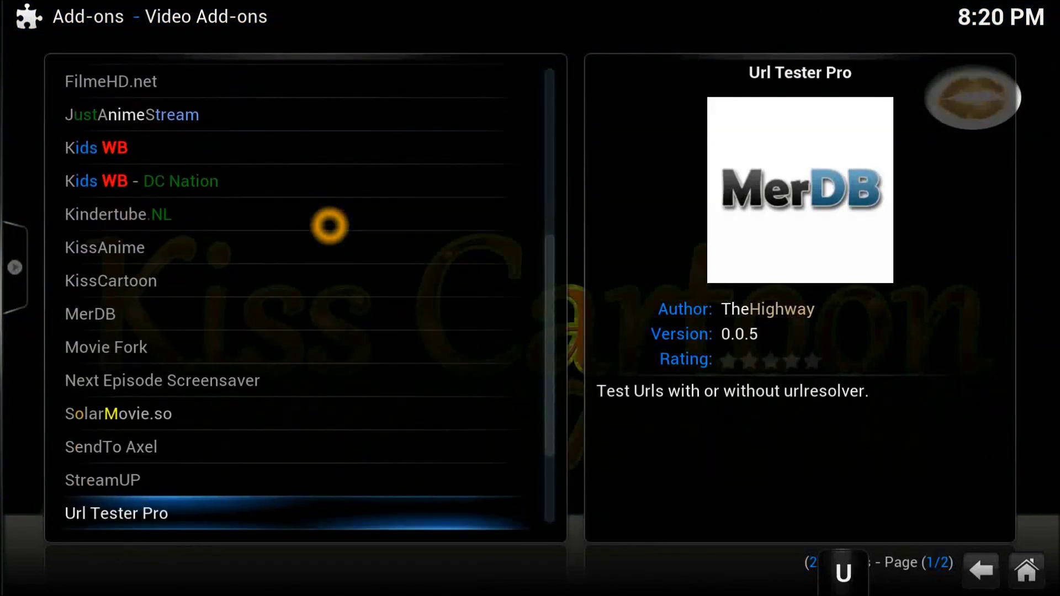